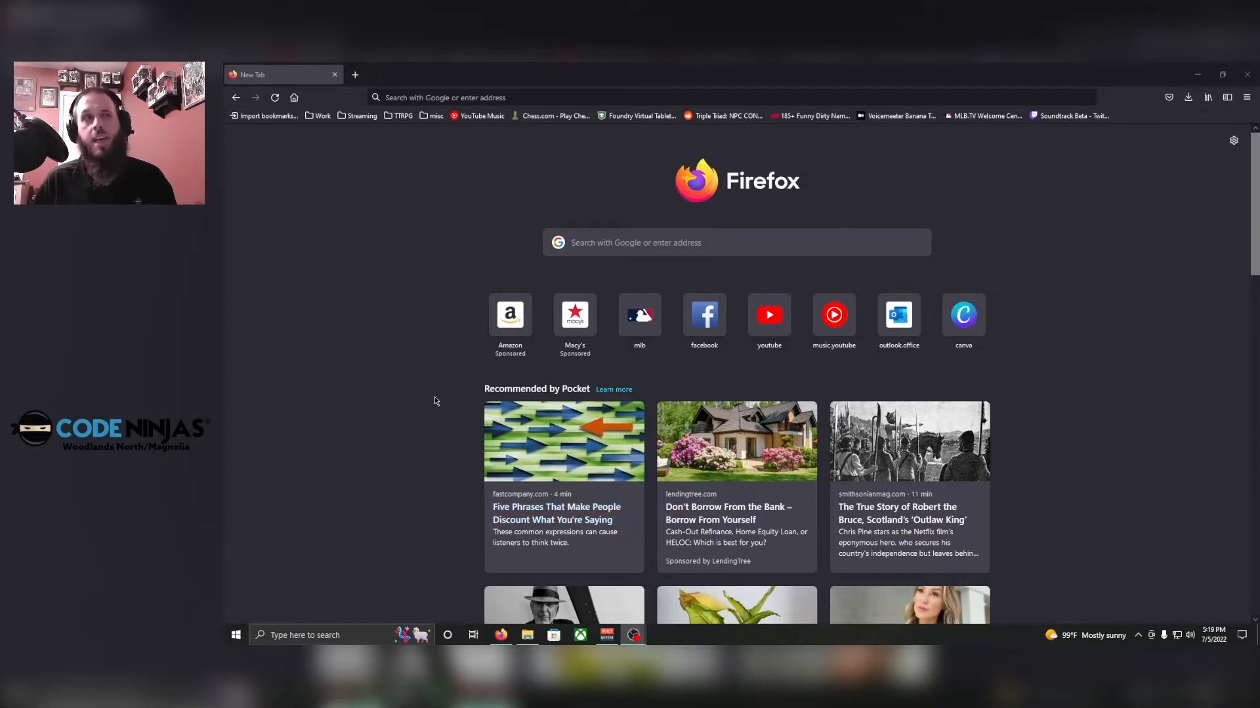
- Go to obsproject.com and download the Windows installer for OBS Studio
click(504, 95)
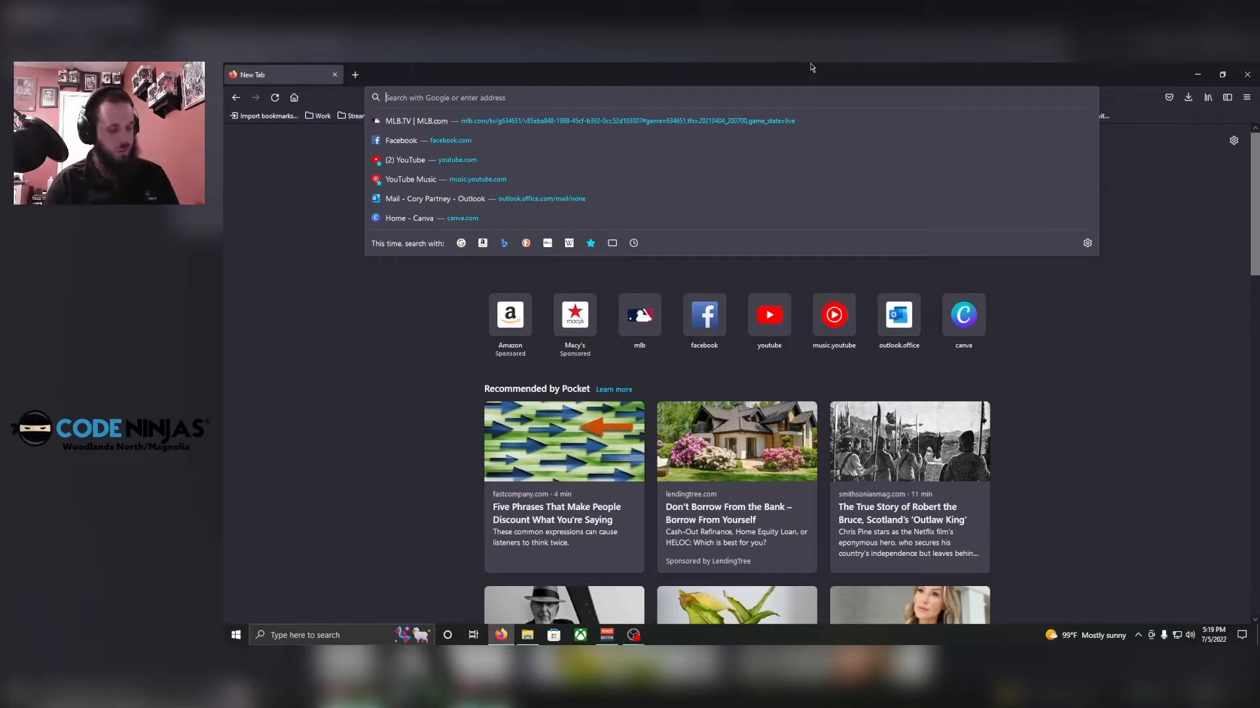
text(obs)
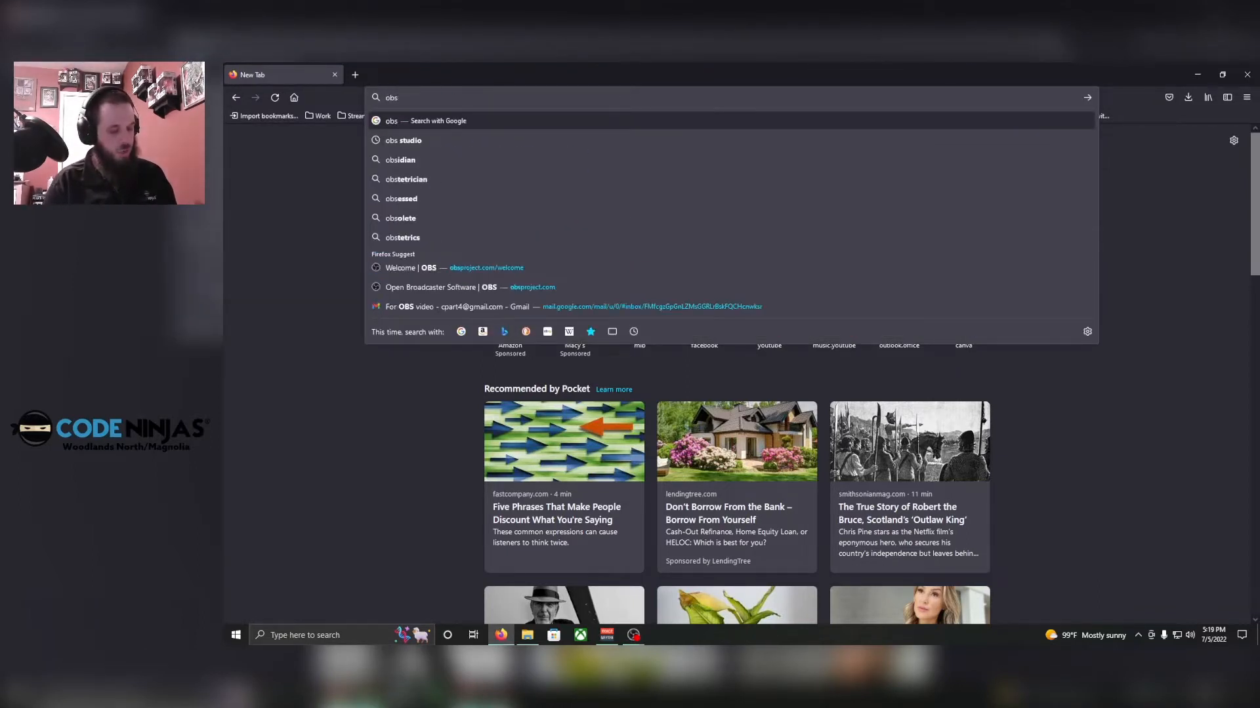
text(project.com)
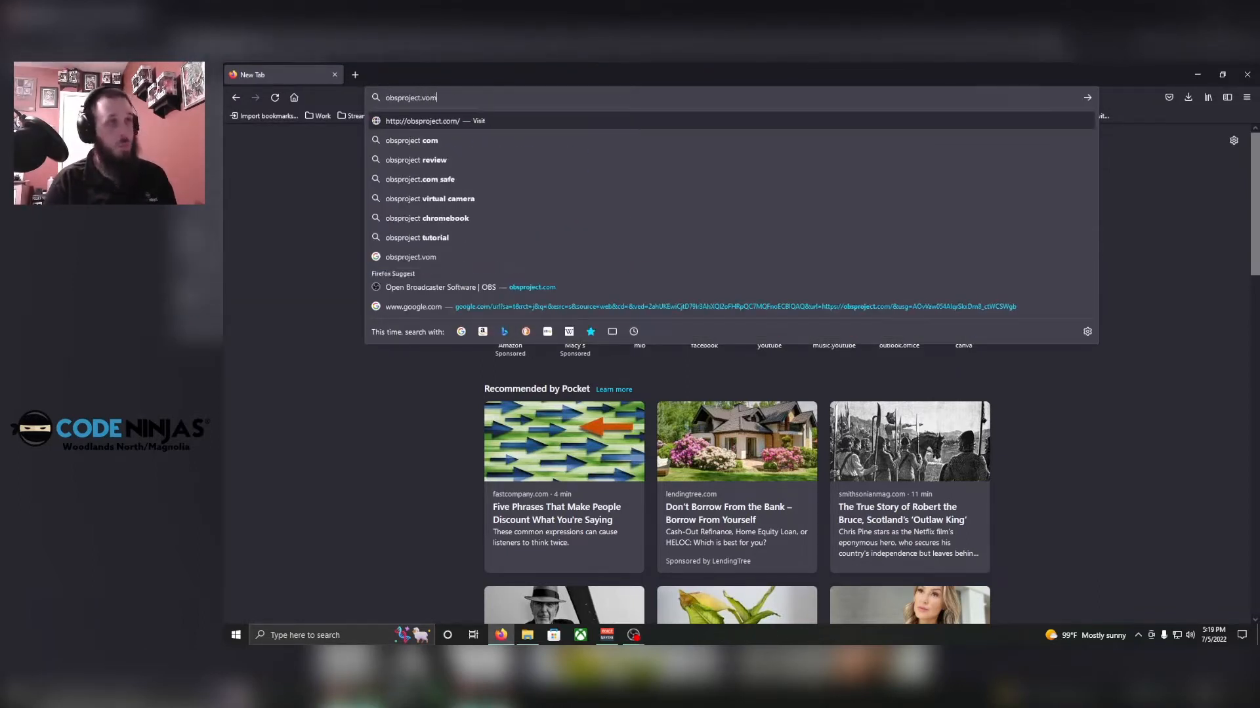
key(Return)
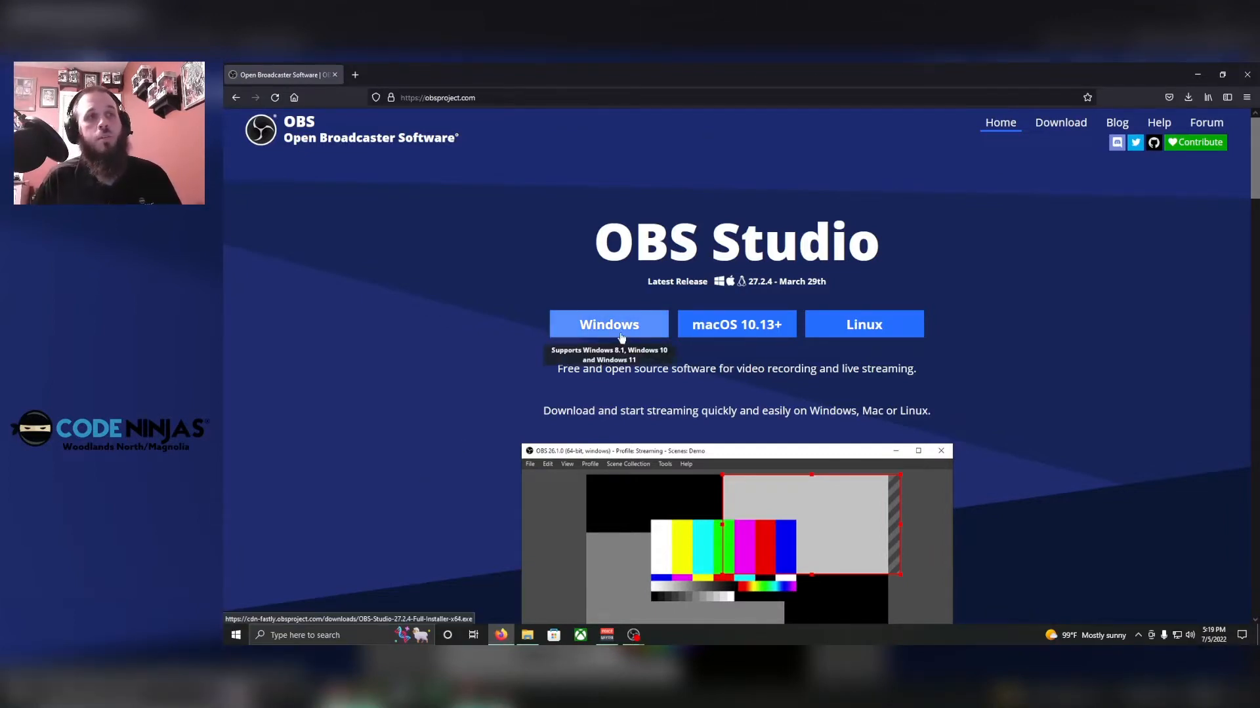
click(620, 328)
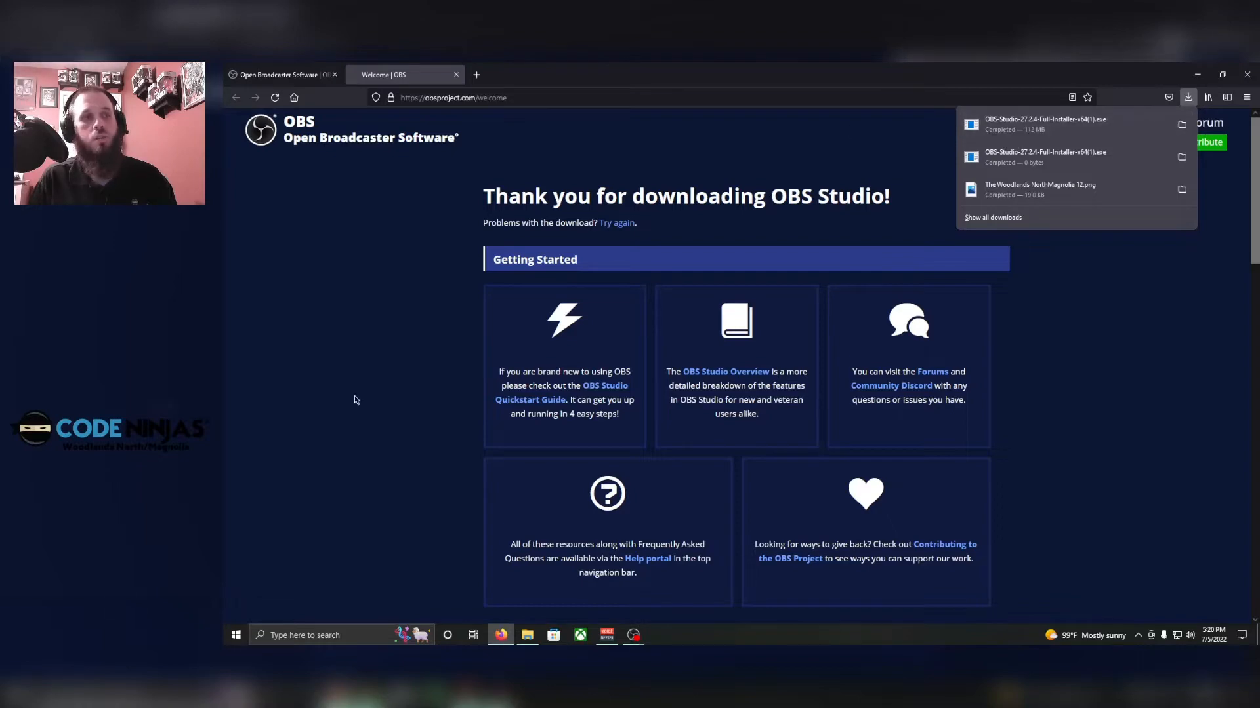
- Look in the file browser for the downloaded installer, and switch to the OBS Studio window
click(527, 635)
click(298, 213)
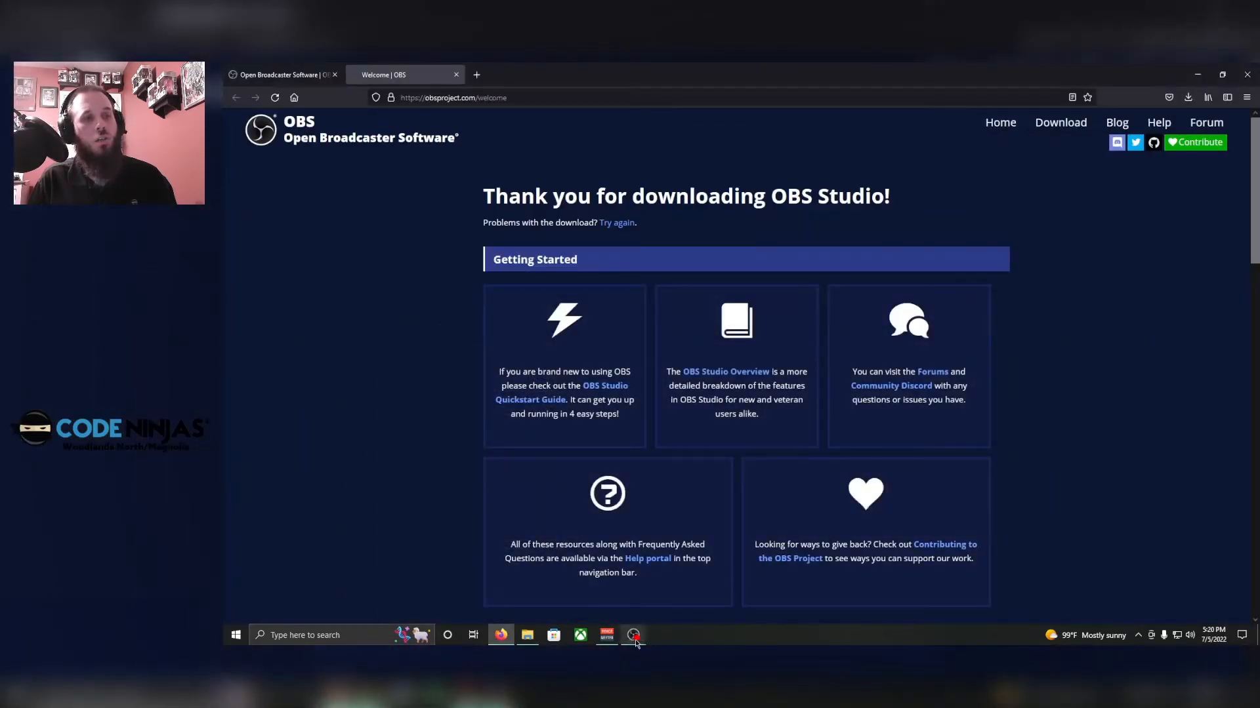
mouse_move(635, 642)
click(674, 602)
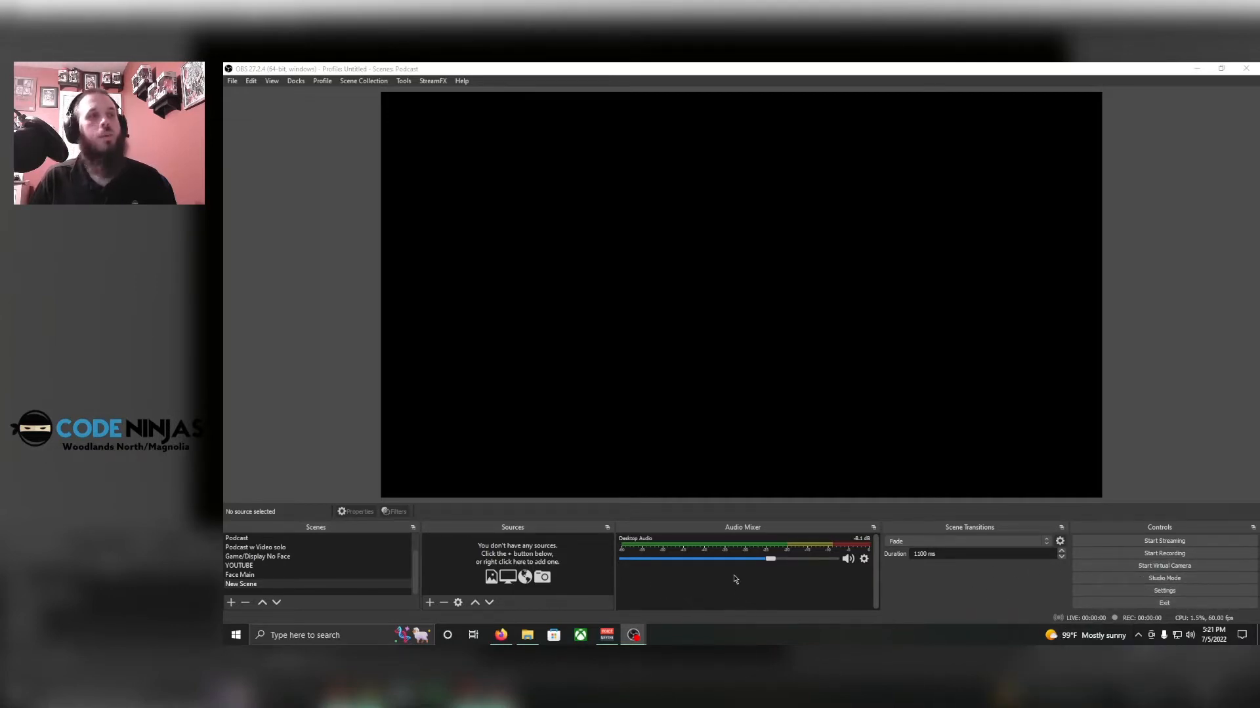
- Add a new Display Capture source to New Scene, keeping the suggested name and leaving it visible
click(428, 603)
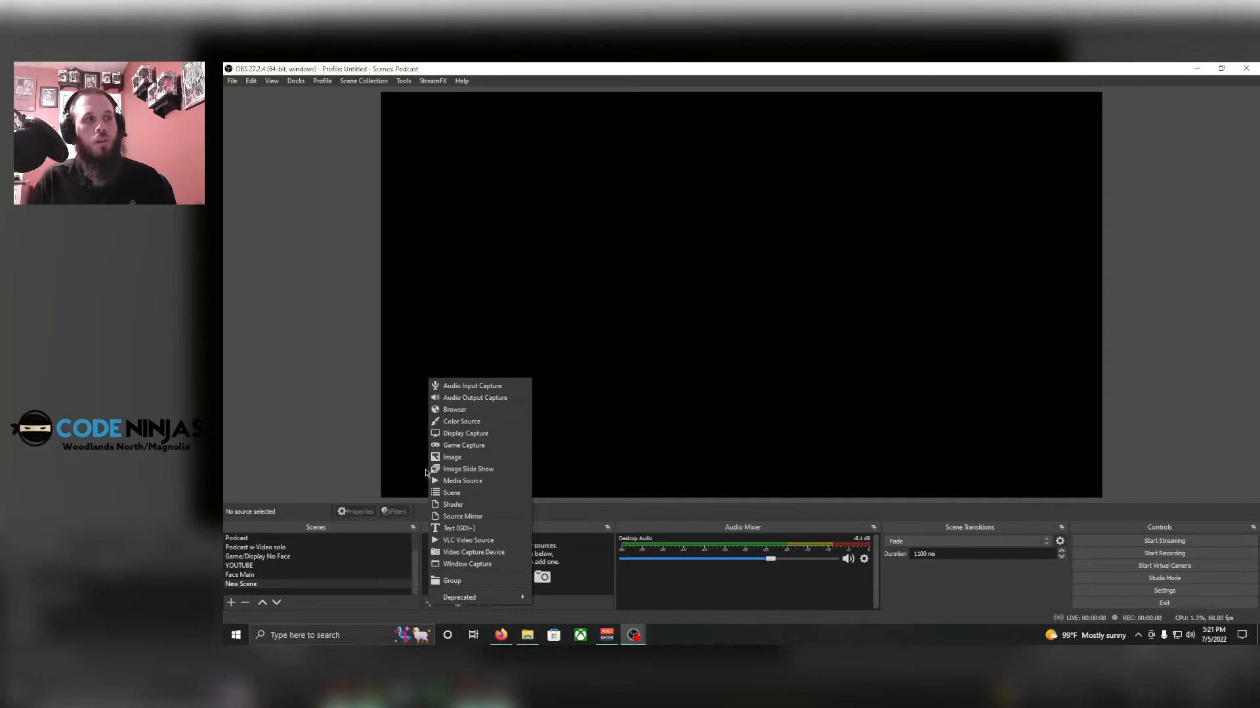
click(462, 434)
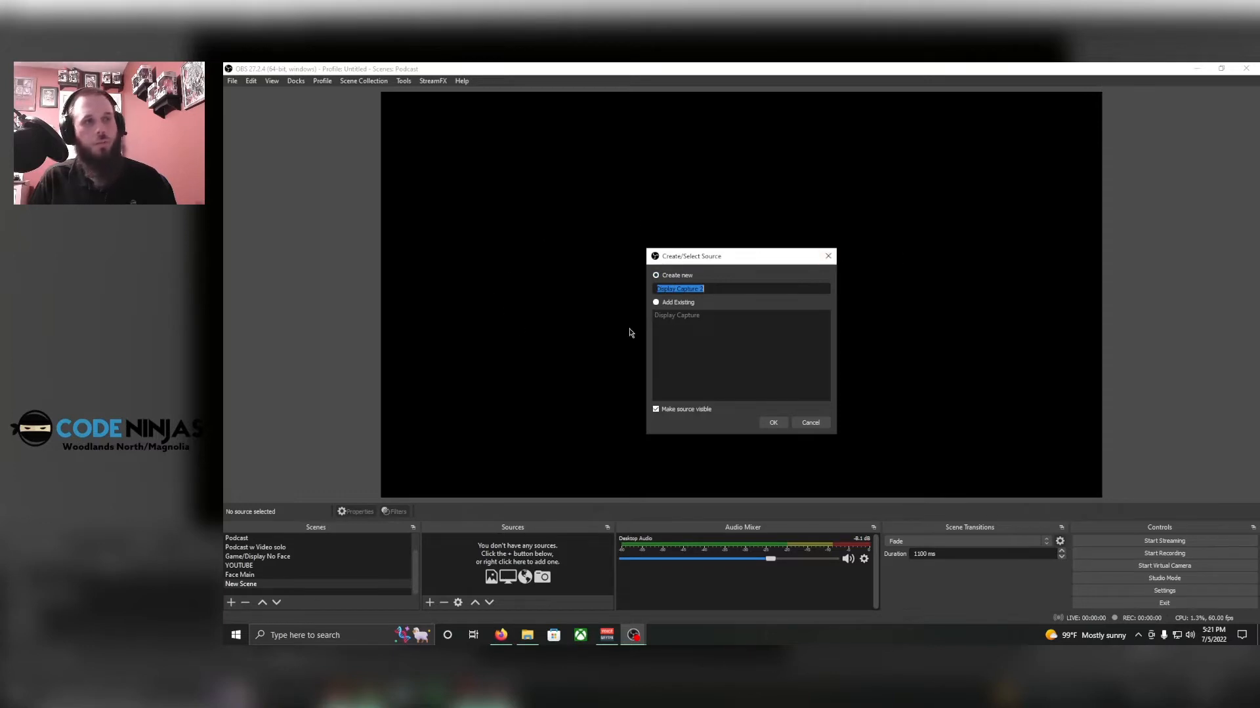
click(773, 423)
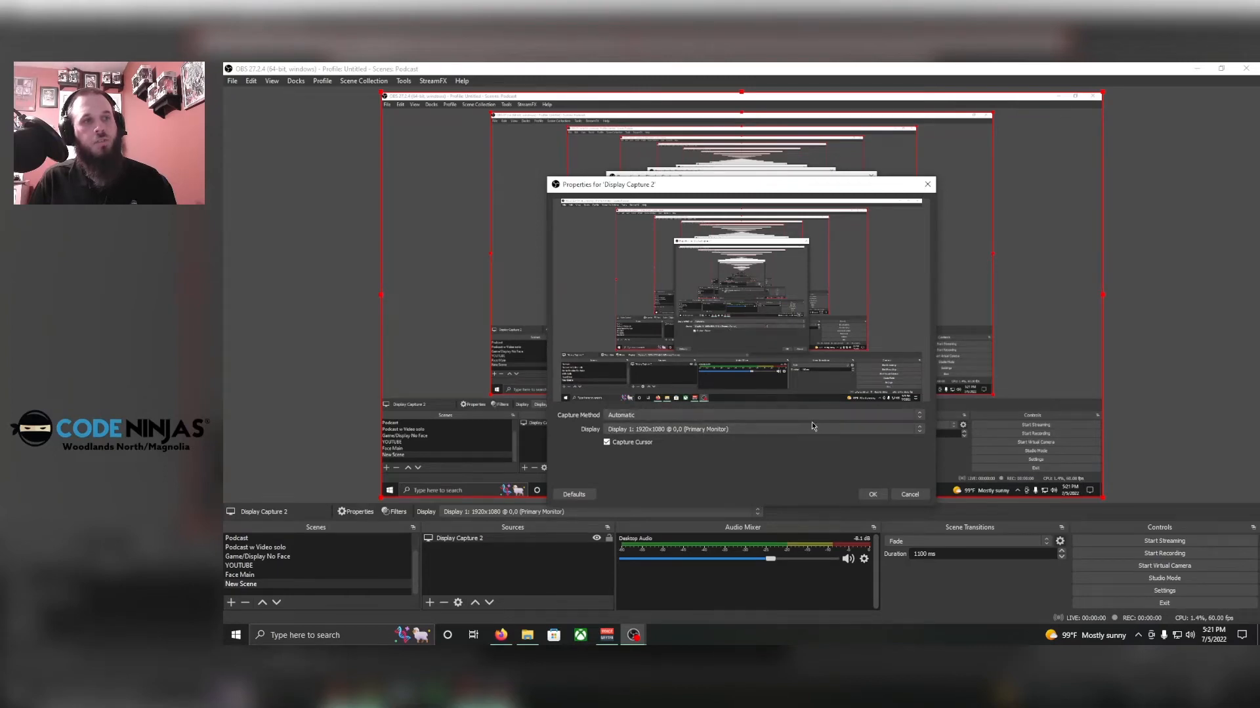
- Try Display 2: 1920x1080 @ 1920,0 as the captured monitor, and set it back to Display 1 (Primary Monitor)
click(756, 430)
click(755, 438)
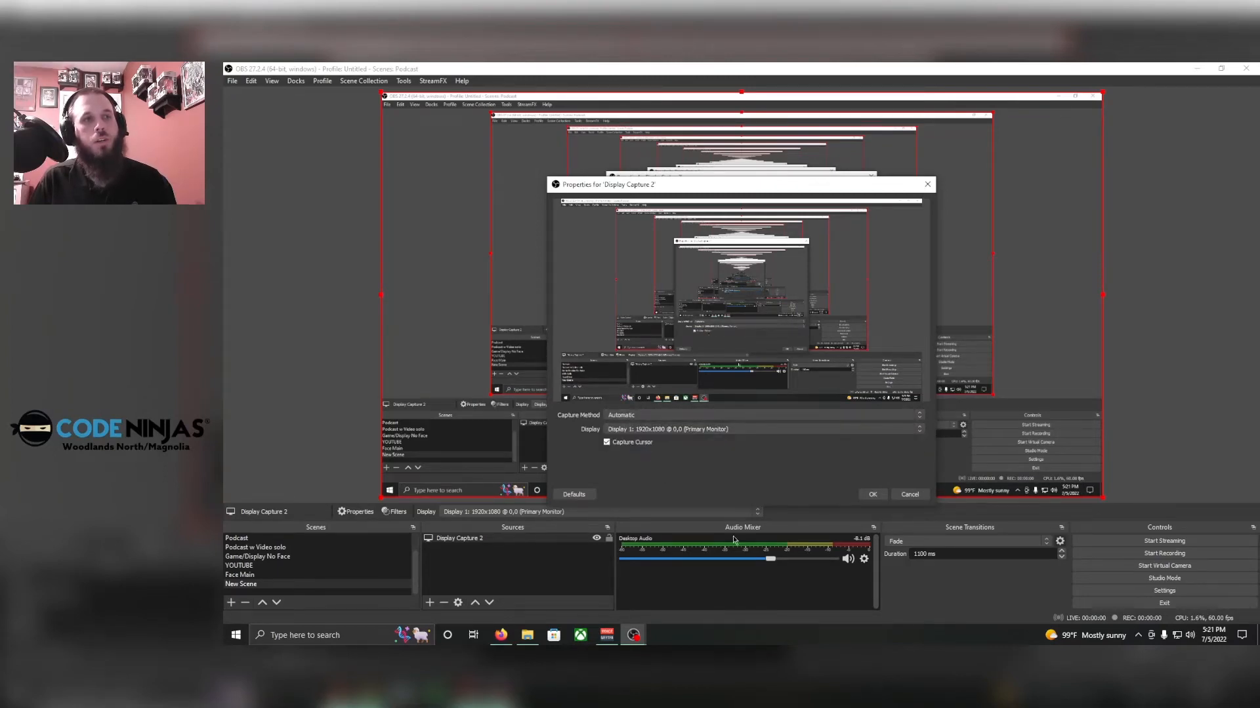
click(662, 430)
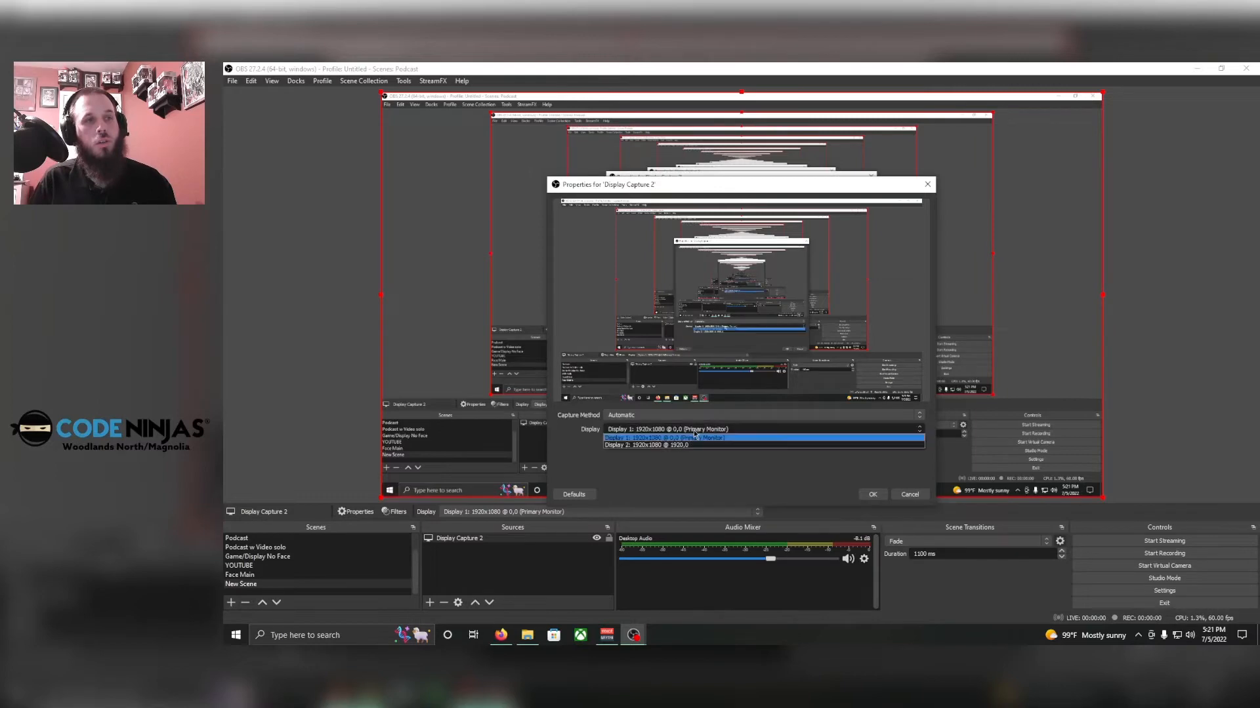
click(664, 444)
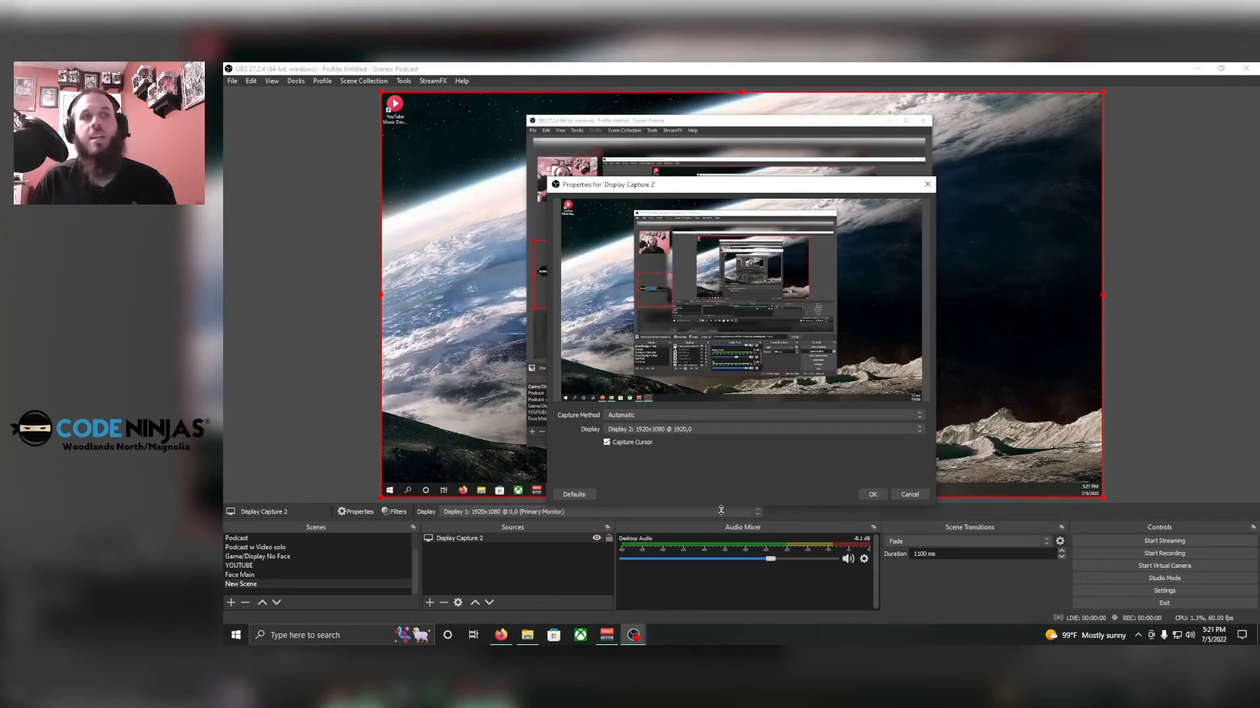
click(664, 429)
click(663, 438)
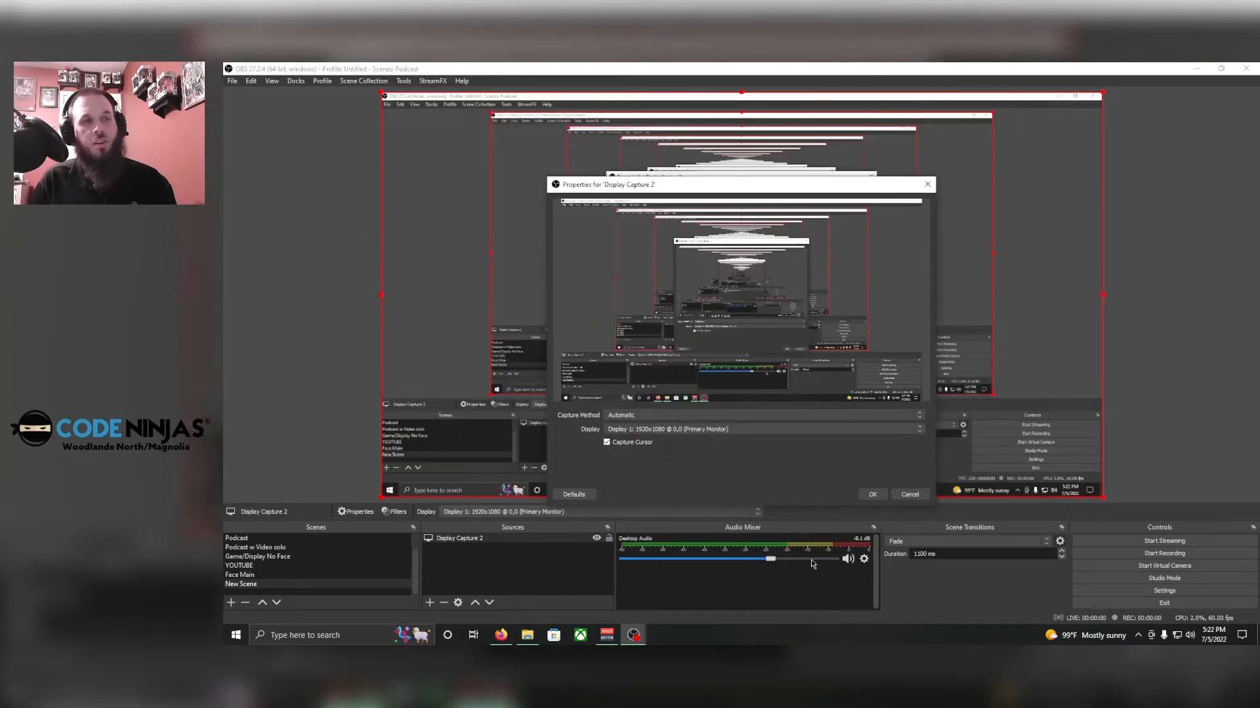
- Switch Capture Cursor off and on again, and accept the display capture's properties
click(607, 444)
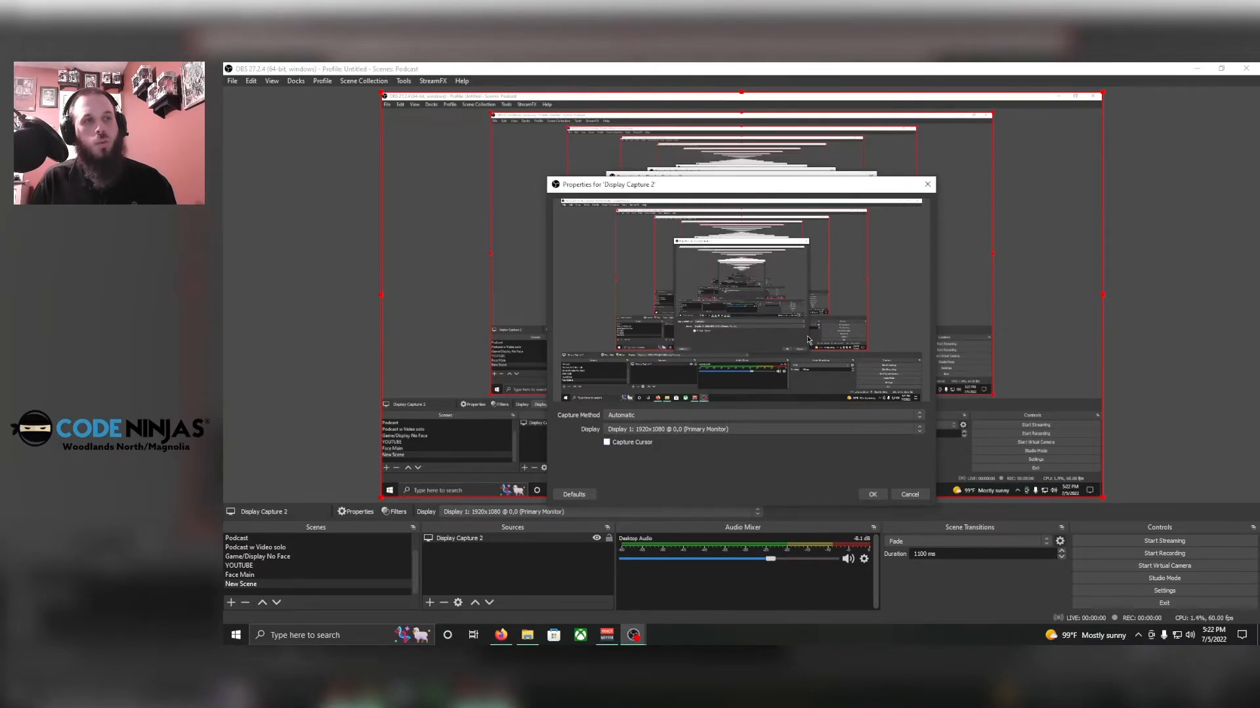
click(606, 444)
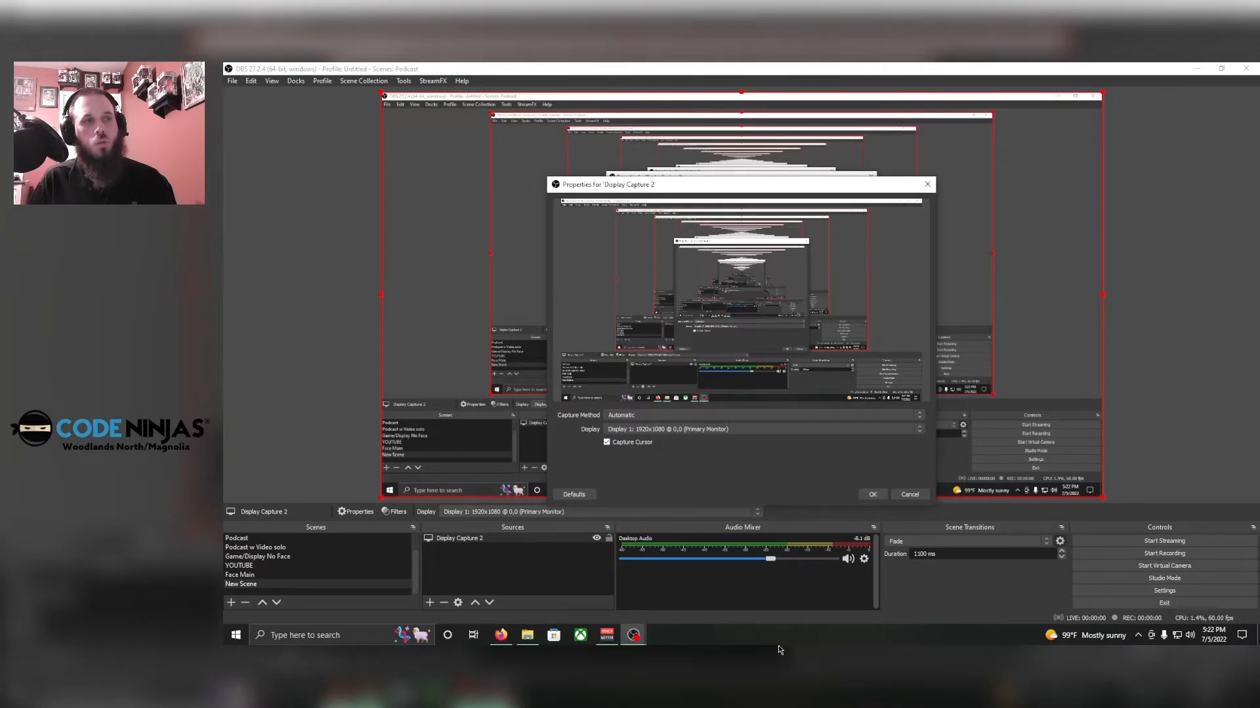
click(873, 494)
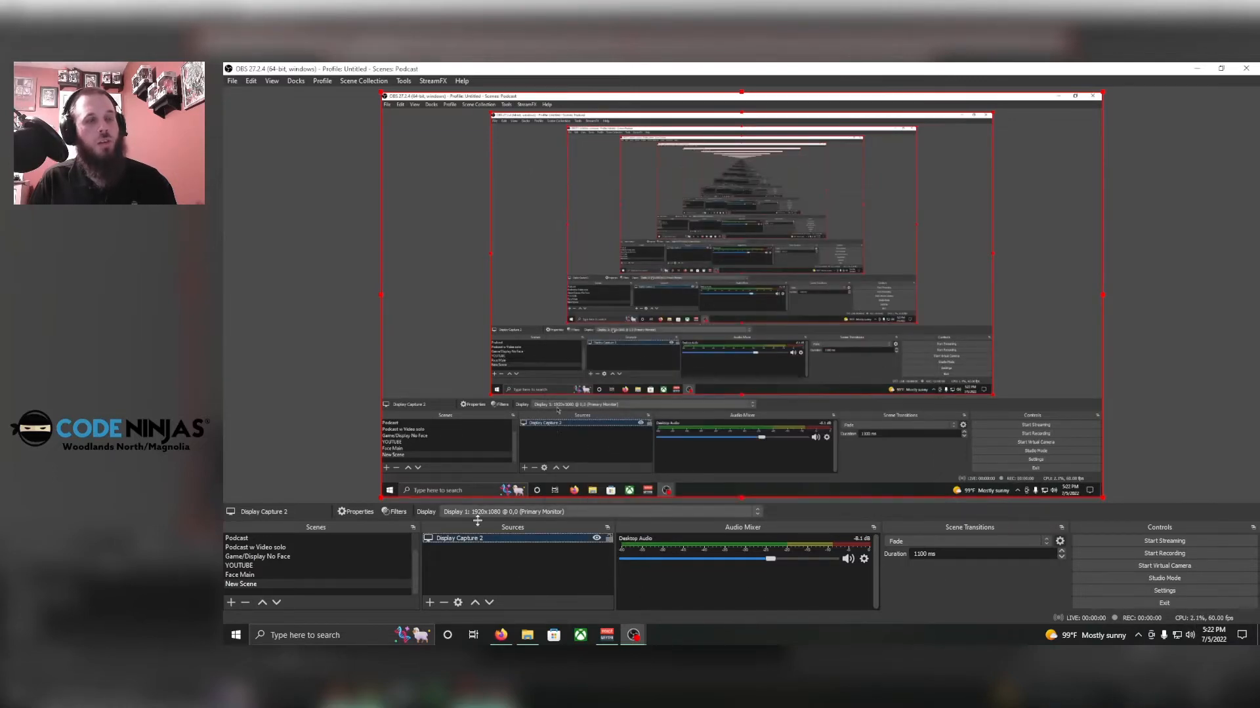
- Hide the display capture source in the scene and show it again
click(596, 539)
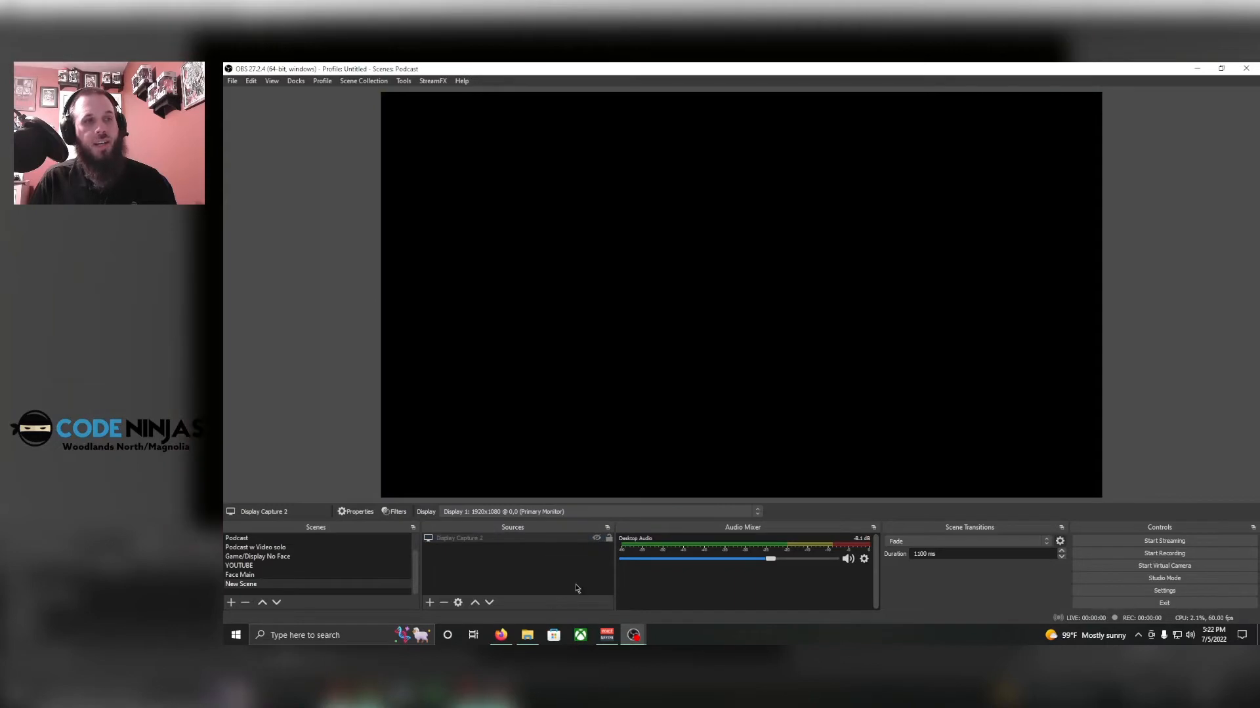
click(597, 539)
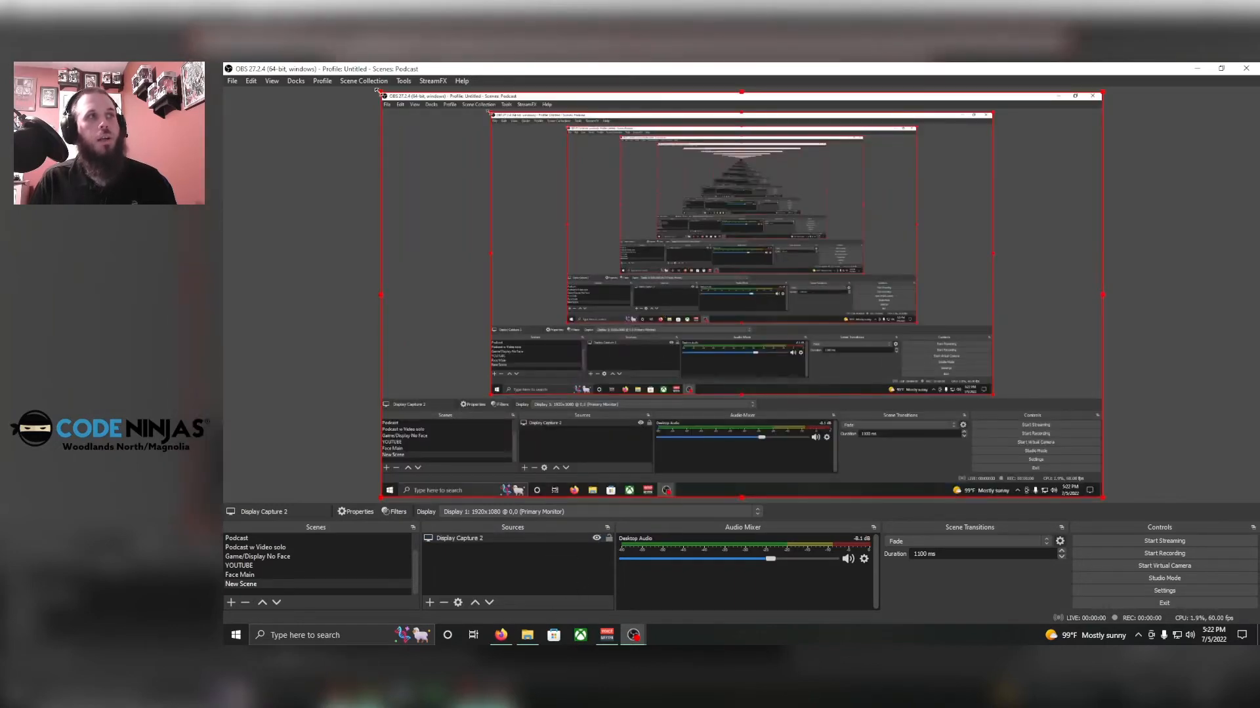
- Shrink the display capture in the preview, move it near the canvas centre, and enlarge it to fill the canvas again
drag(381, 92, 676, 329)
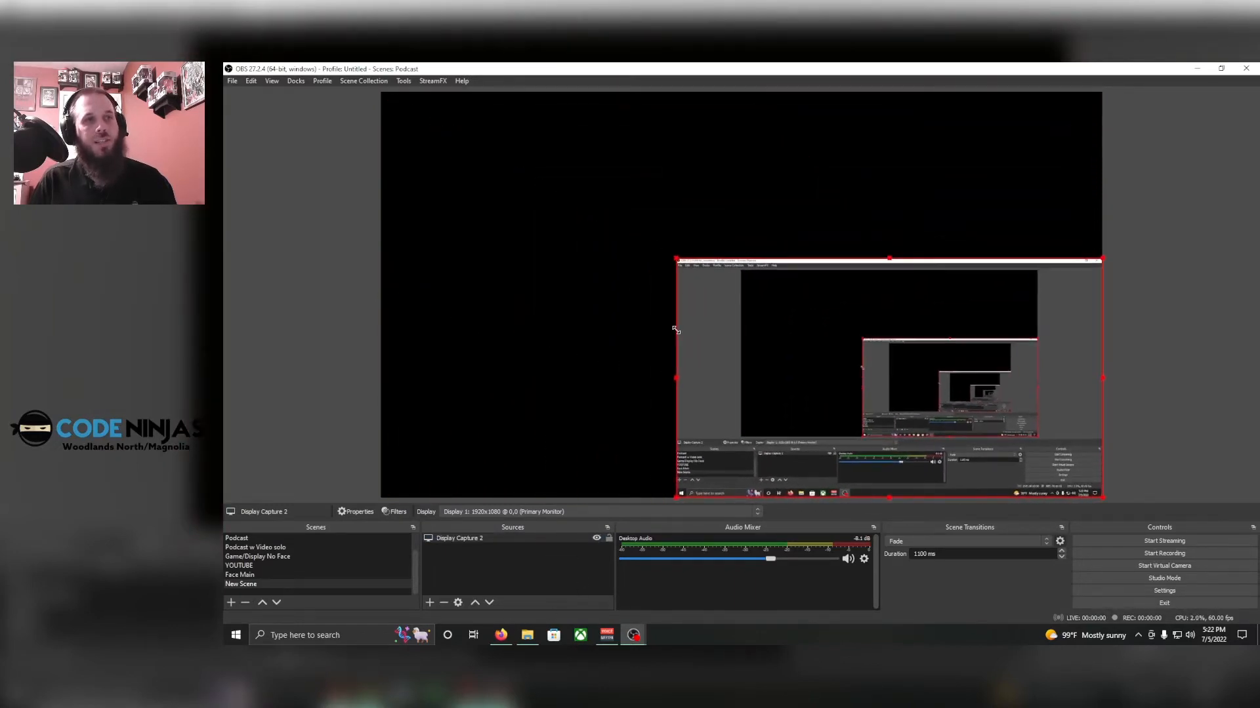
drag(914, 432, 772, 339)
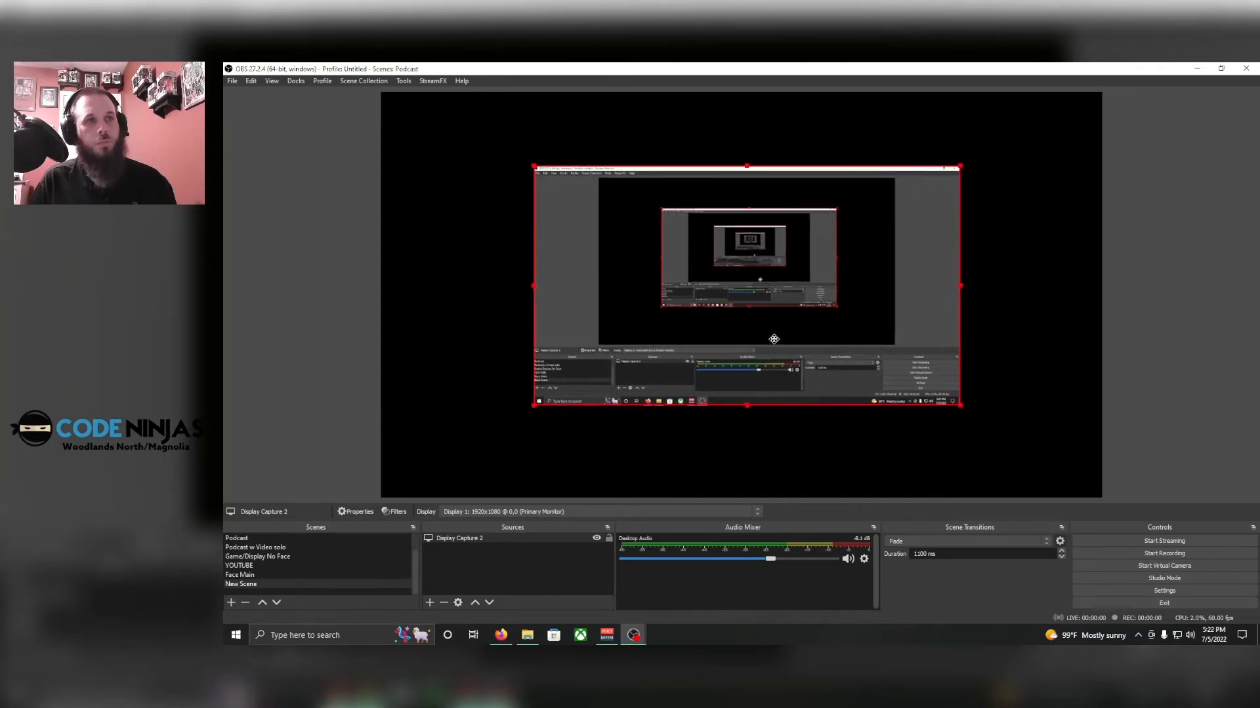
drag(958, 164, 1102, 88)
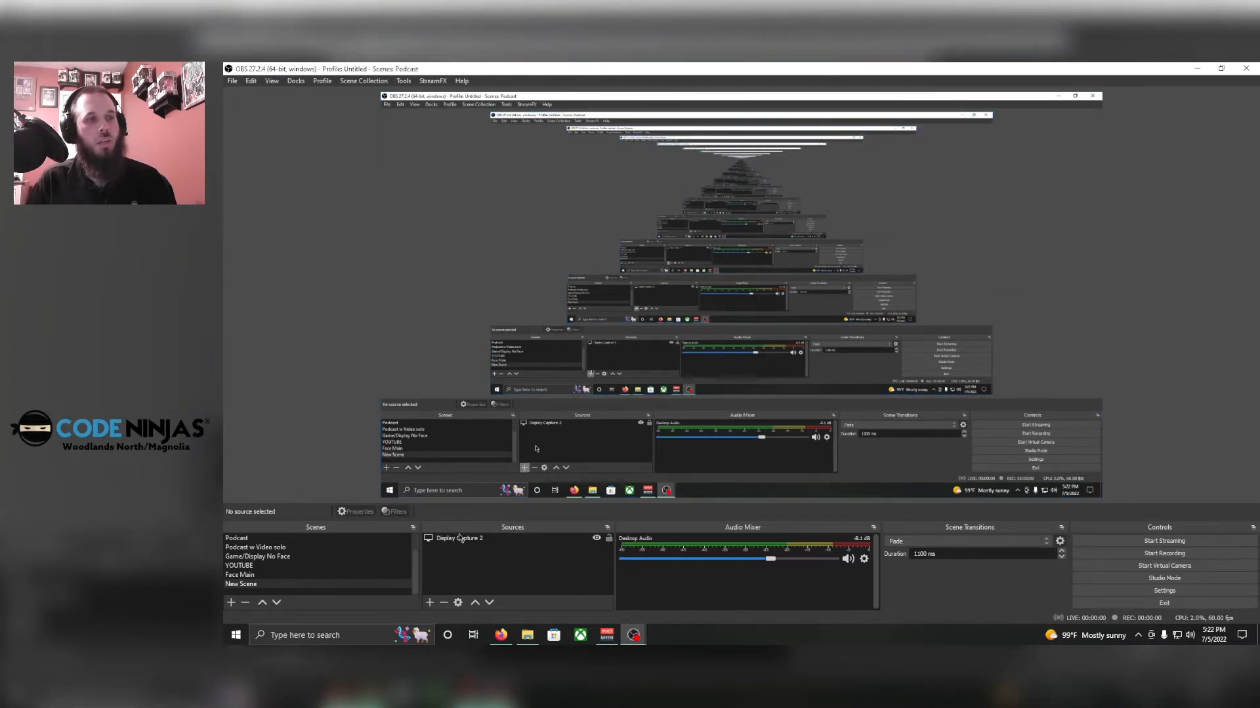
- Add a new Audio Input Capture source with Microphone (Blue Snowball) as its device
click(429, 602)
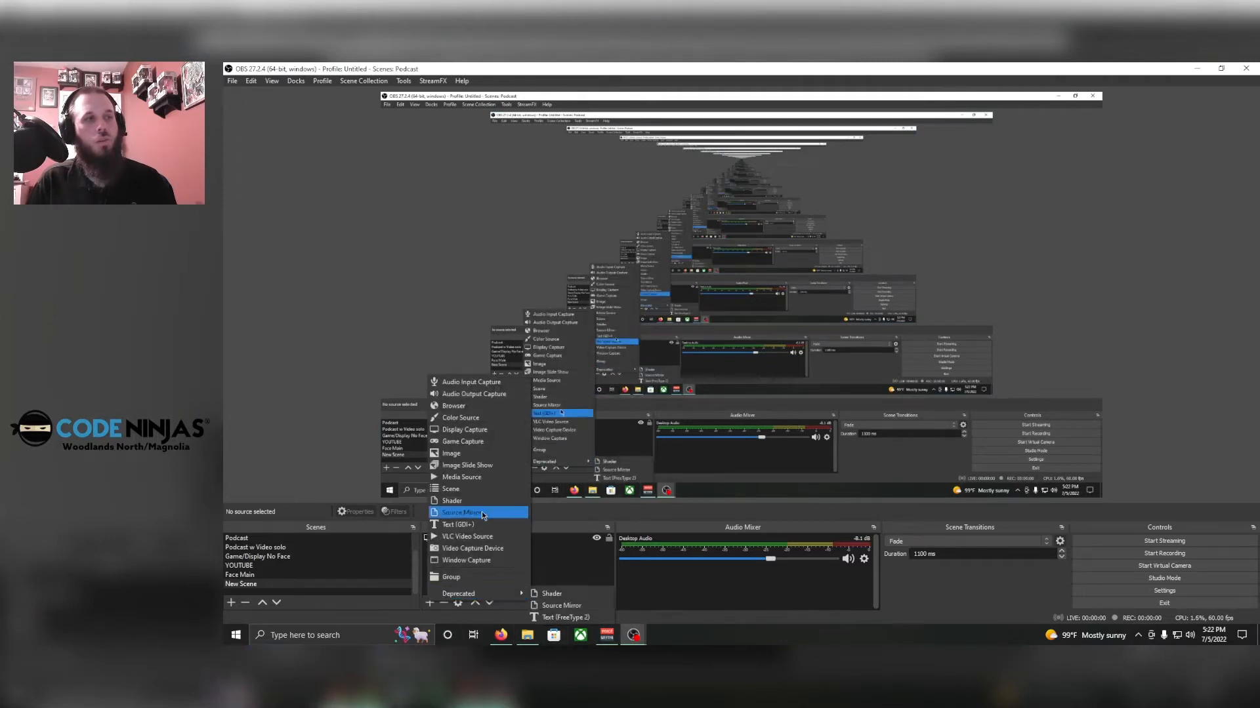
click(471, 381)
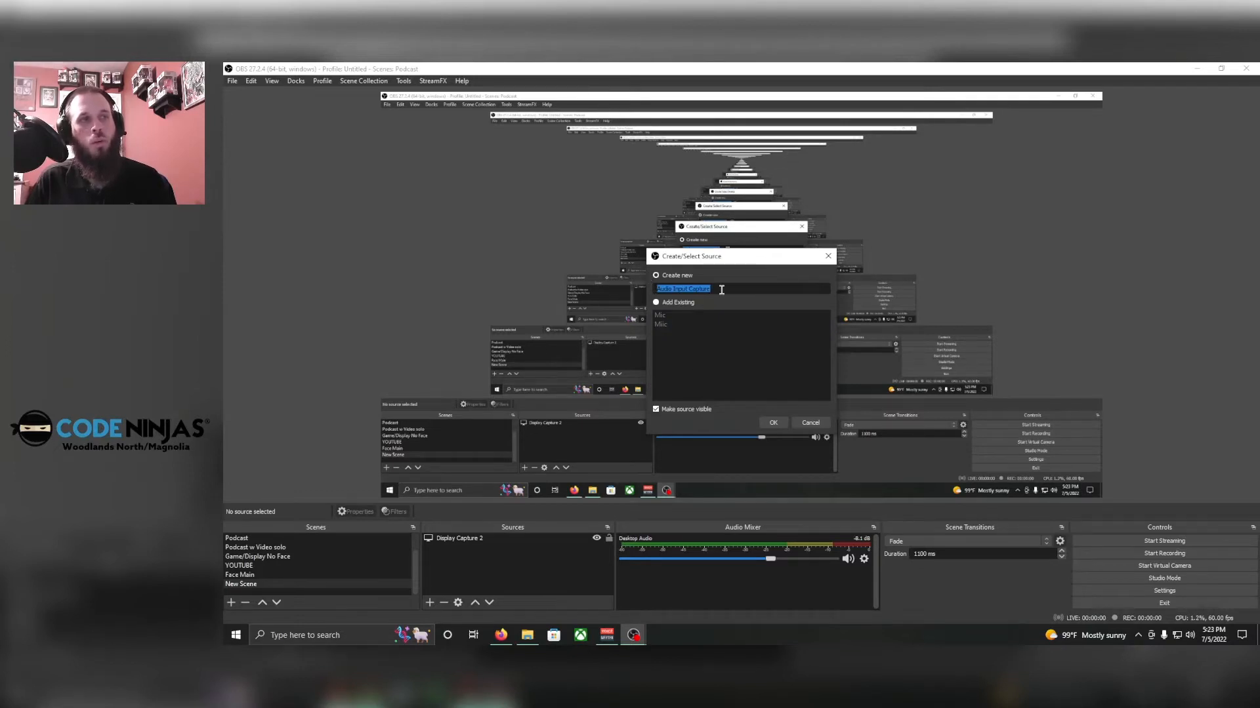
click(772, 423)
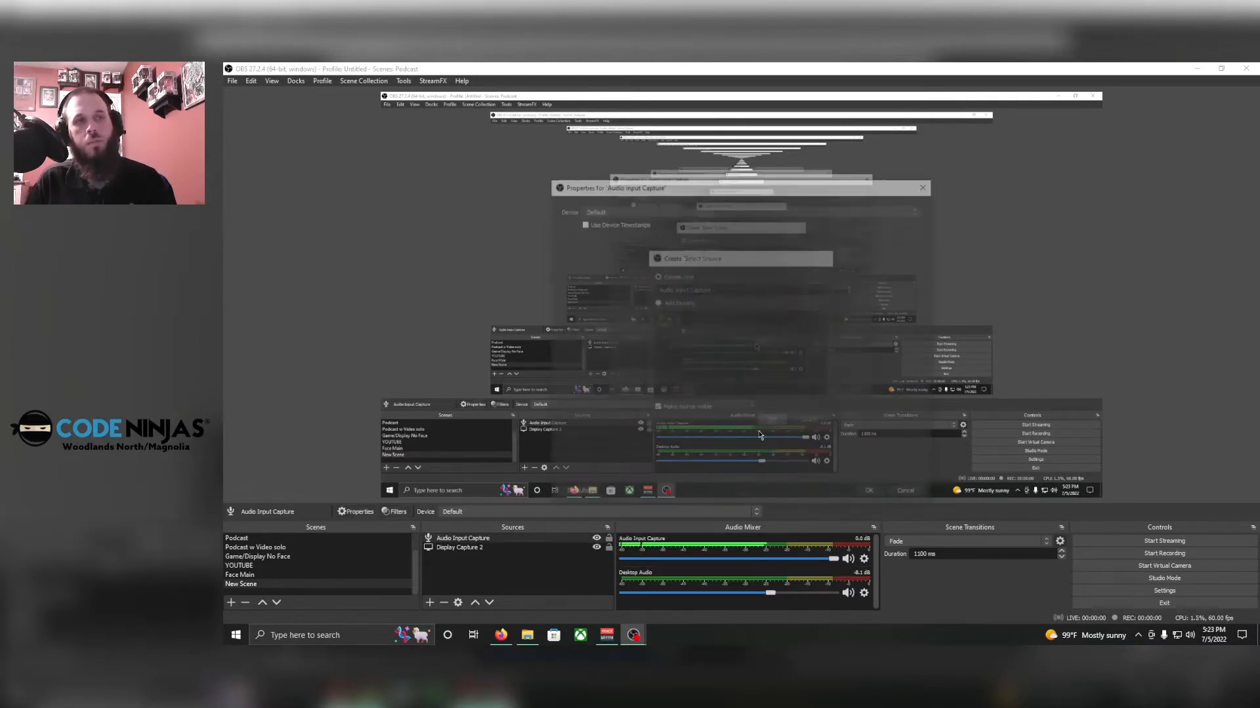
click(624, 214)
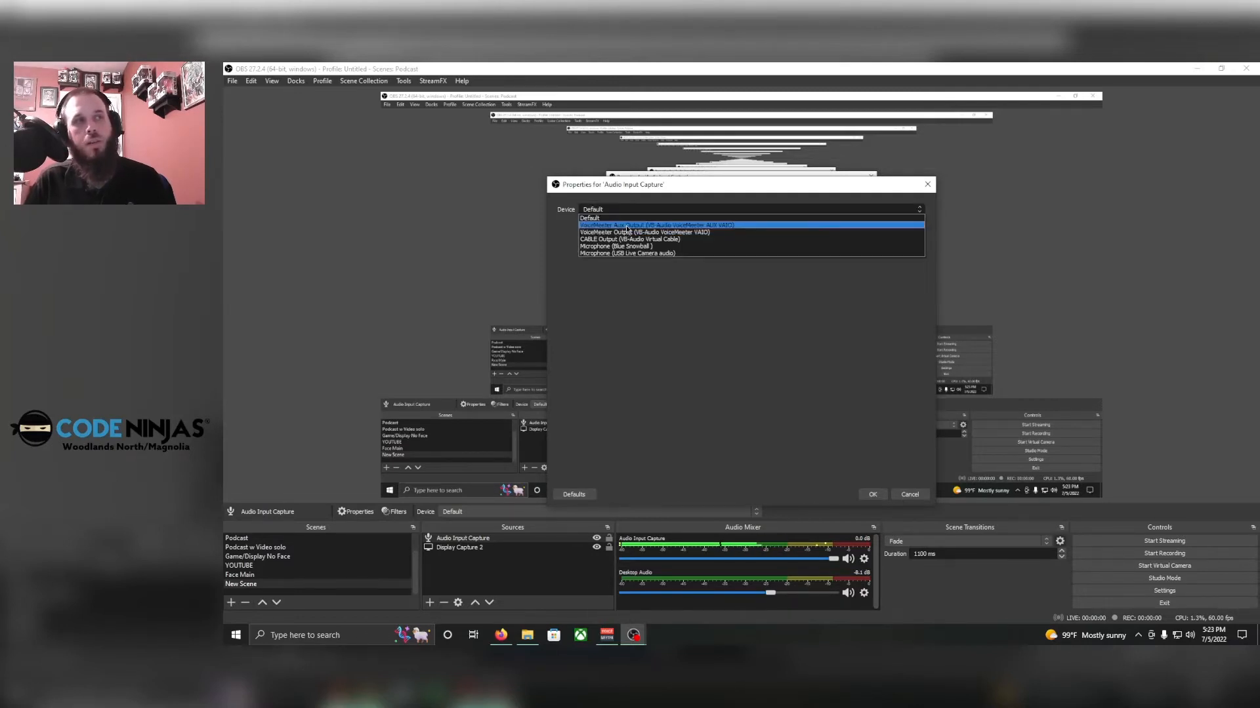
click(620, 247)
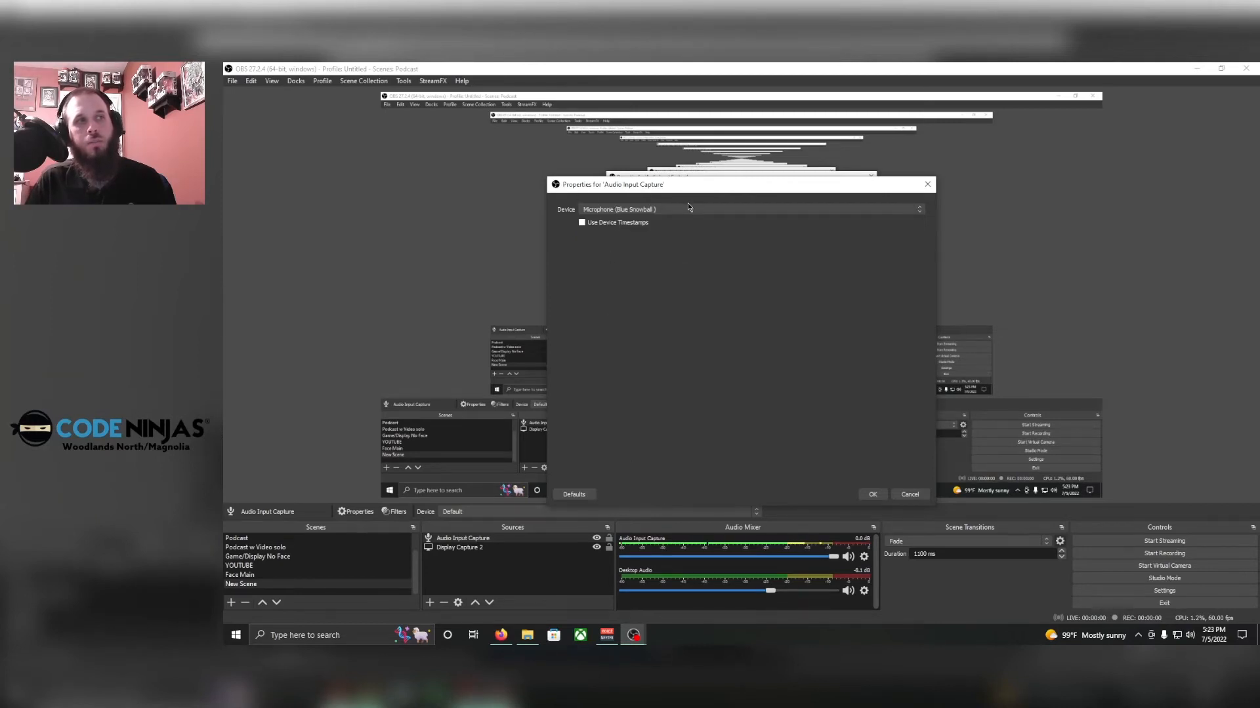
click(869, 495)
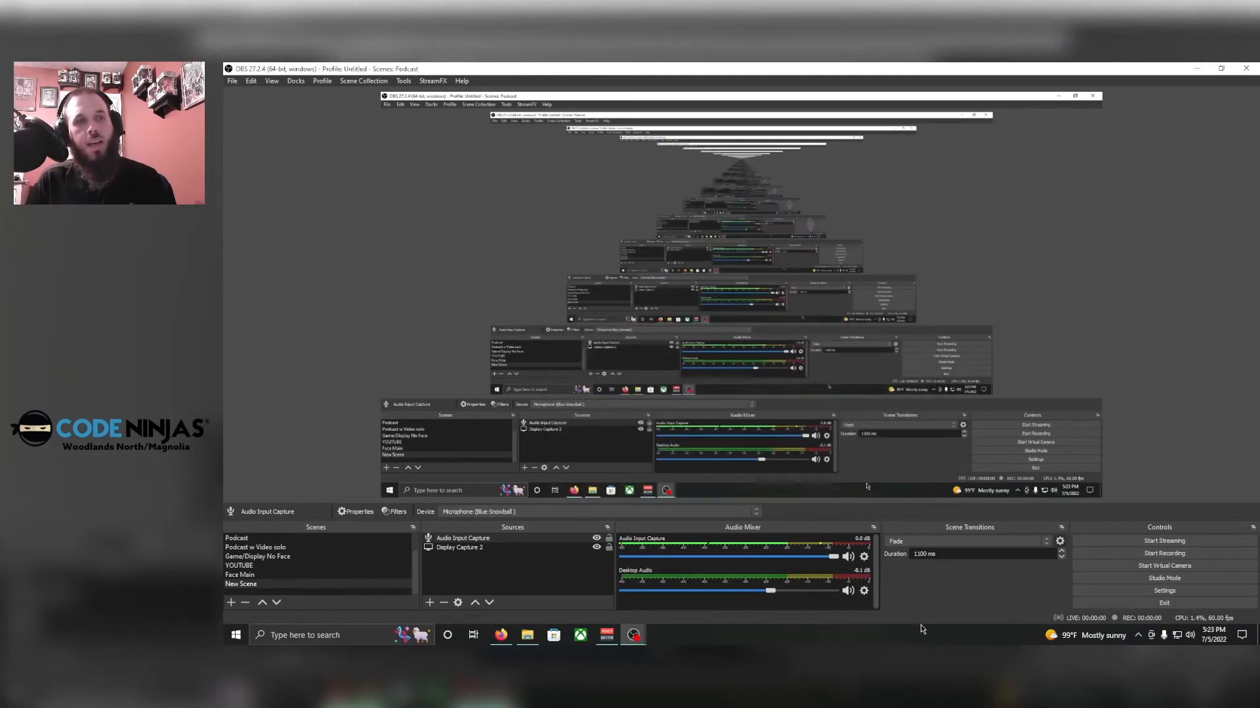